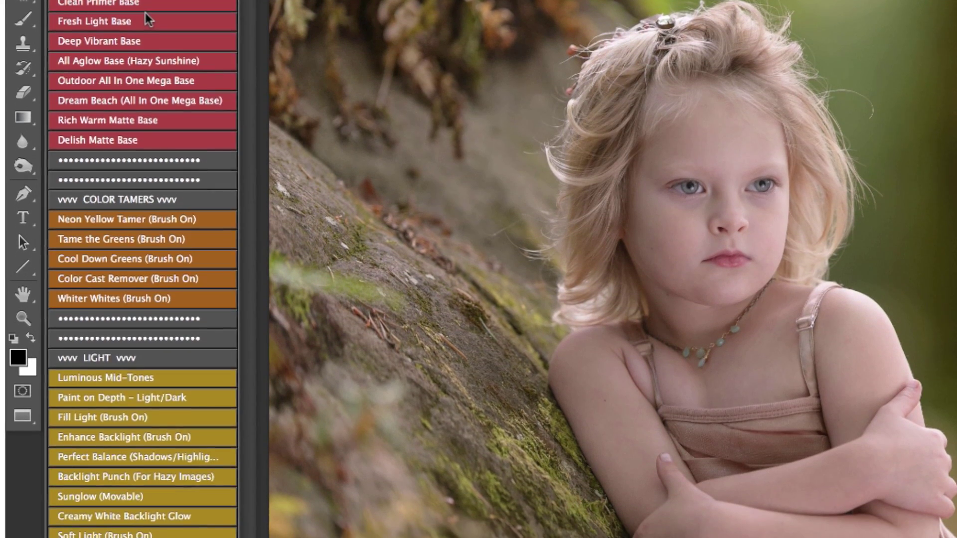
- Run the Annie's Blend – II – Deep Moody action on the portrait and continue through its prompts
scroll(145, 45, "down", 2)
scroll(148, 8, "down", 2)
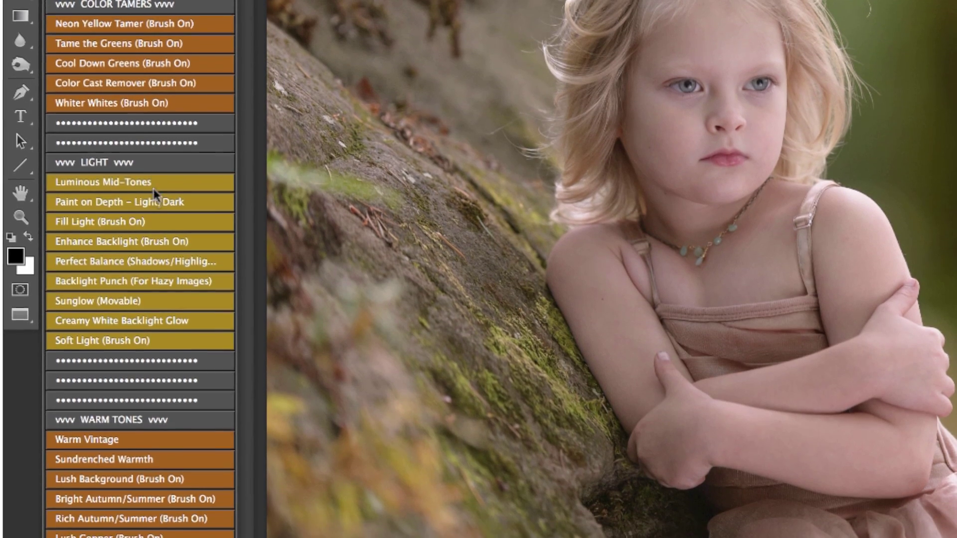
scroll(154, 184, "down", 2)
scroll(152, 166, "down", 5)
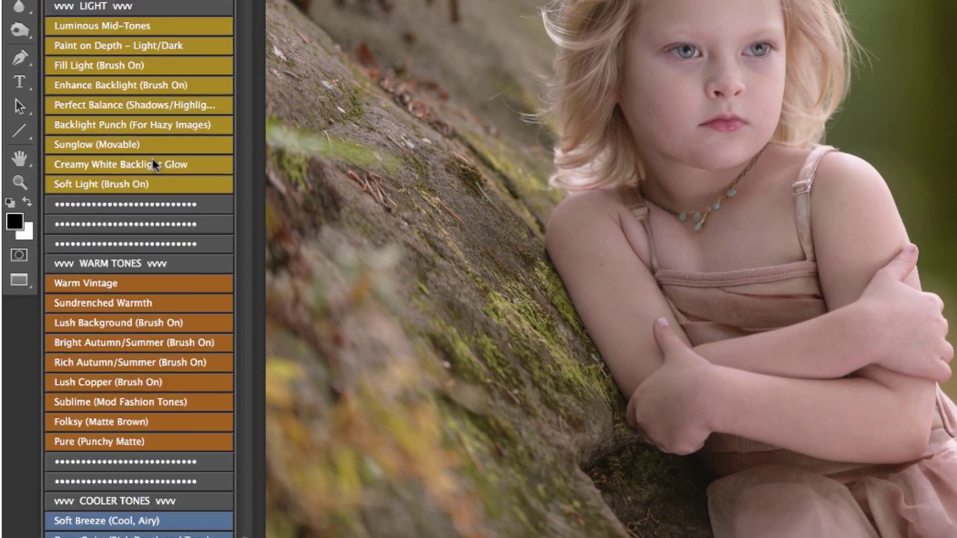
scroll(149, 25, "down", 15)
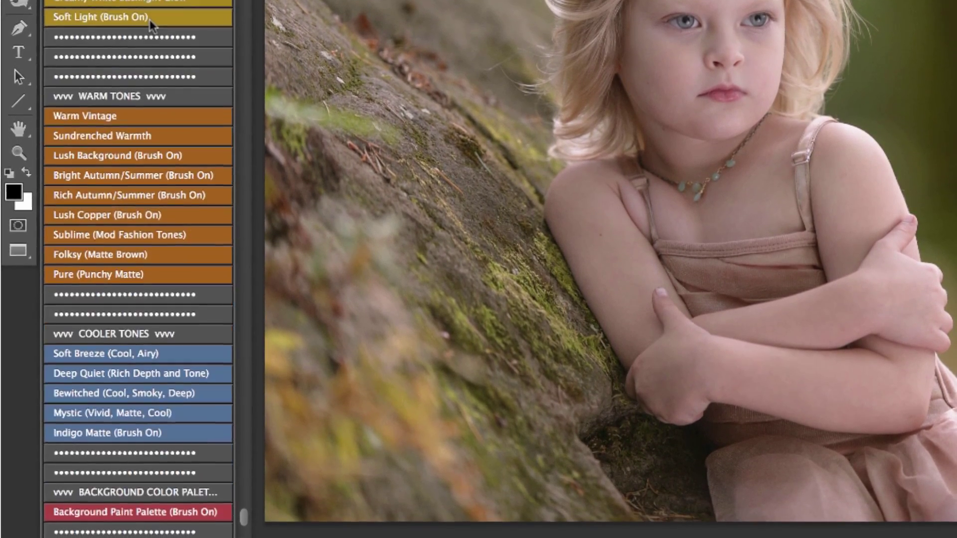
scroll(148, 5, "down", 10)
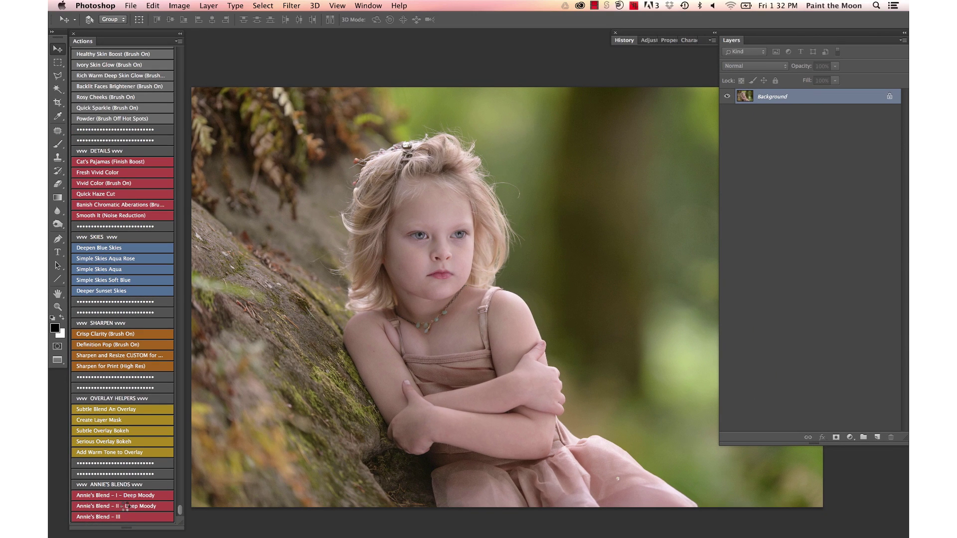
left_click(126, 506)
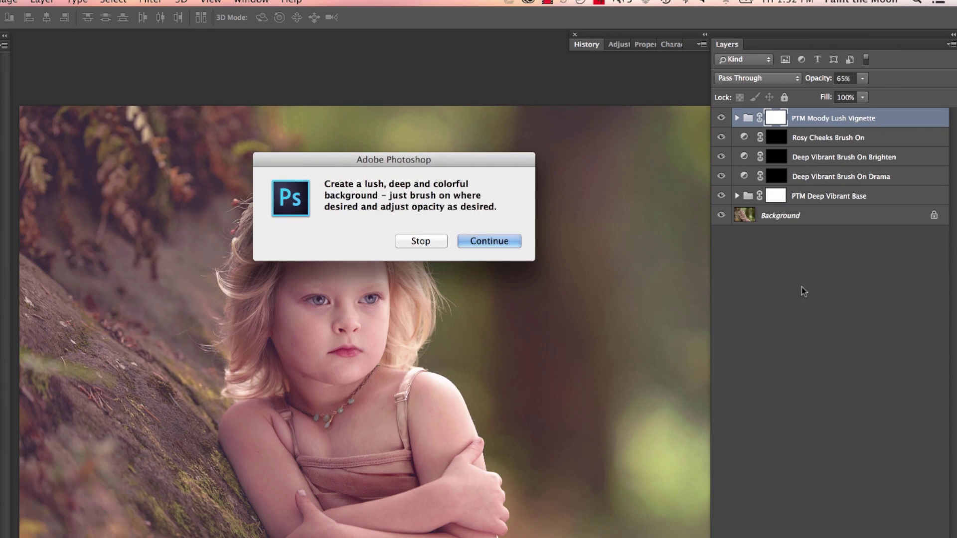
left_click(487, 242)
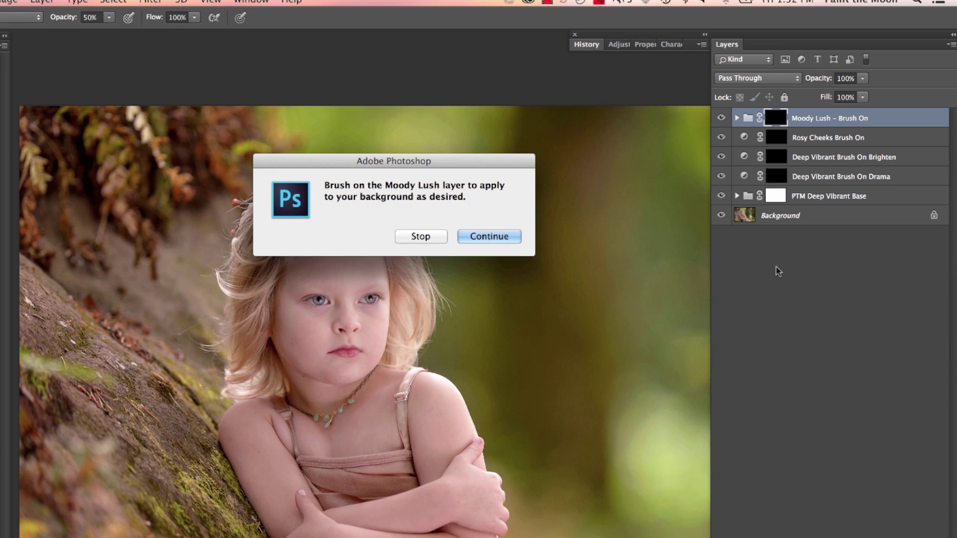
left_click(483, 238)
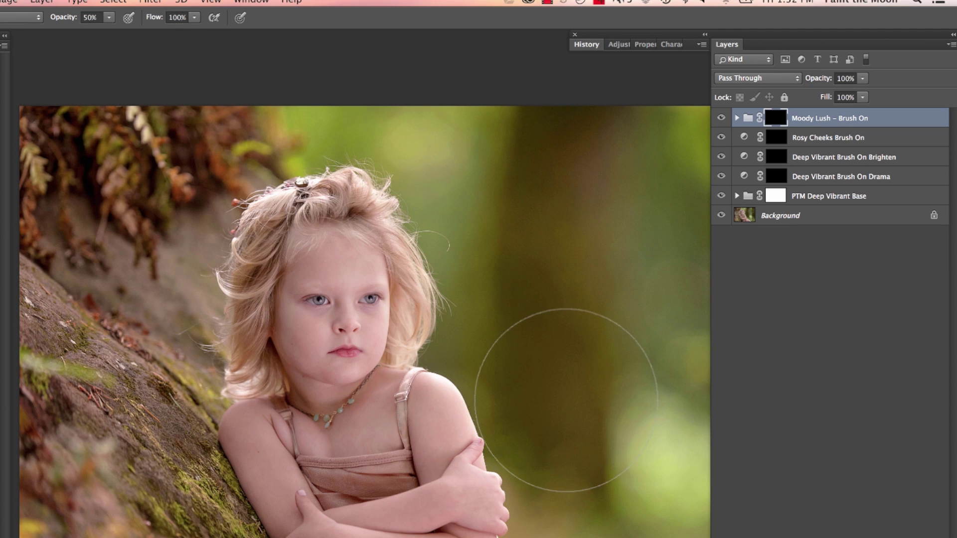
- Paint the Moody Lush effect over the background trees, foliage and rock around the girl with a larger brush at 100% opacity
key("super+minus")
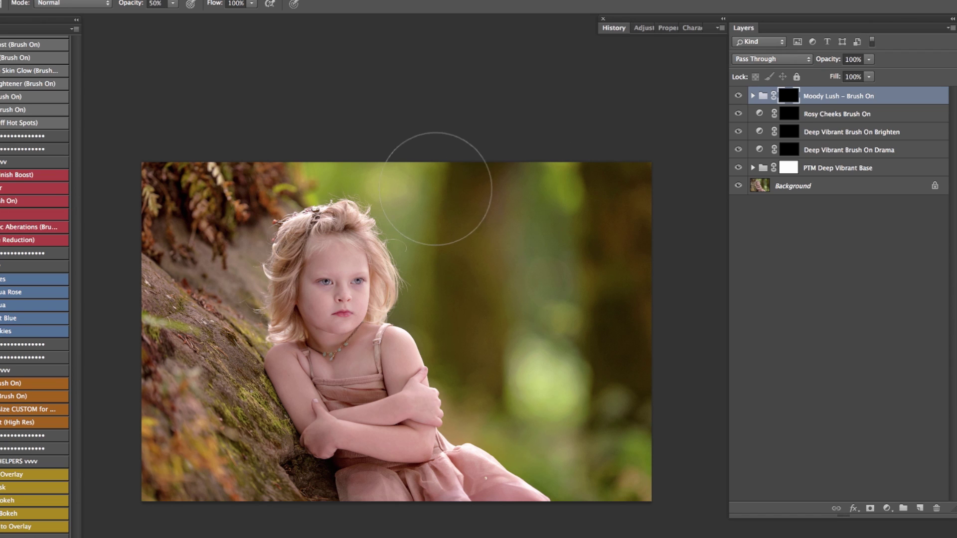
key("bracketright")
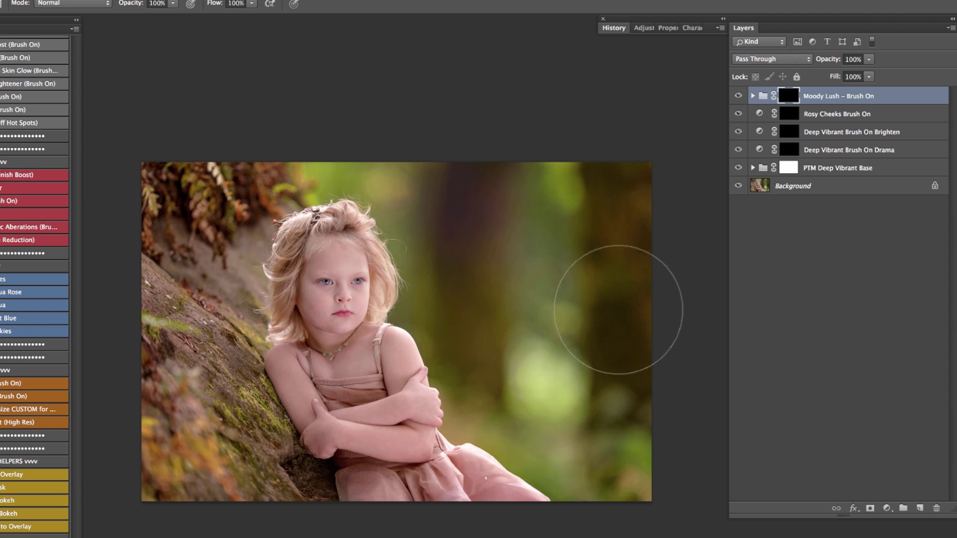
left_click_drag(620, 304, 626, 410)
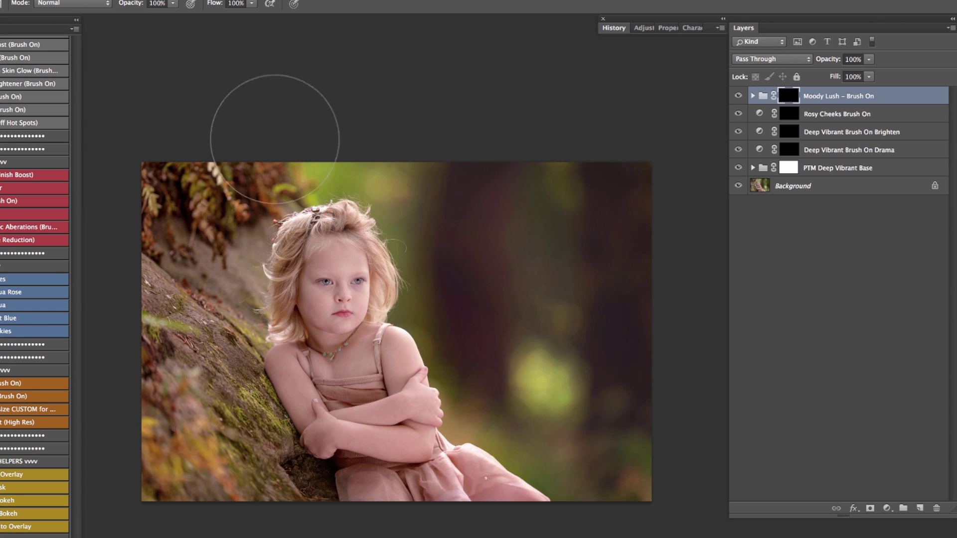
mouse_move(191, 316)
left_mouse_down()
mouse_move(173, 420)
mouse_move(203, 496)
mouse_move(172, 450)
mouse_move(250, 534)
mouse_move(170, 434)
mouse_move(159, 407)
mouse_move(235, 521)
mouse_move(155, 366)
left_mouse_up()
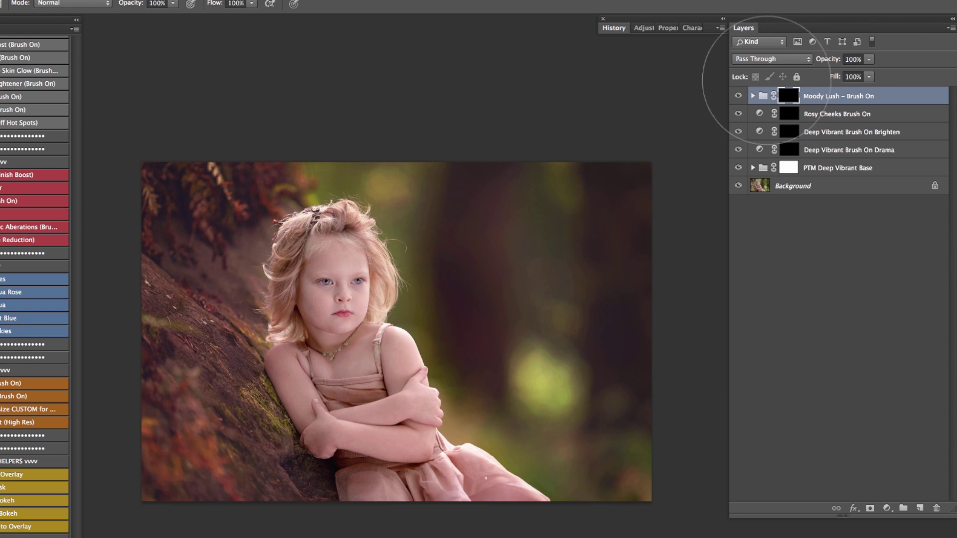
- Inspect the nested groups inside the Moody Lush – Brush On group and compare the edit with the original Background image
left_click(753, 97)
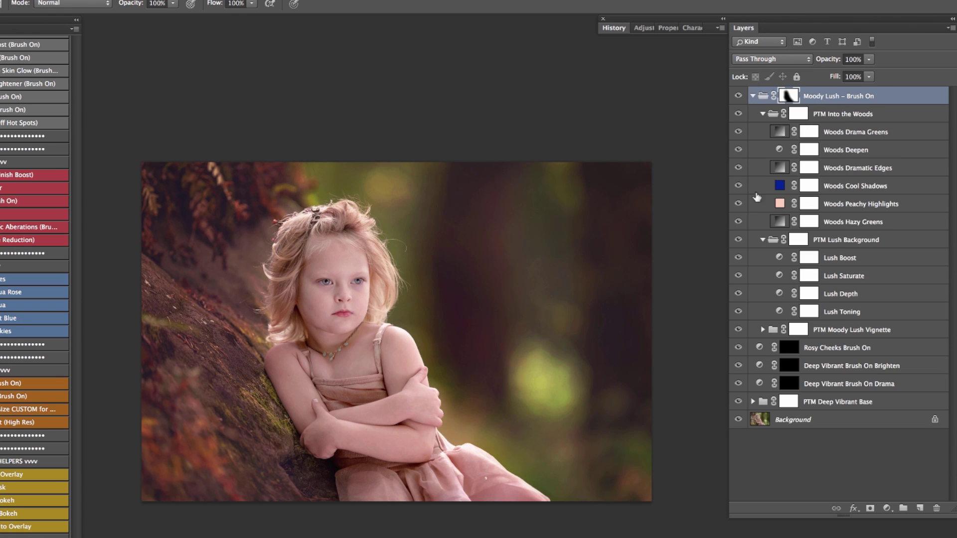
left_click(762, 240)
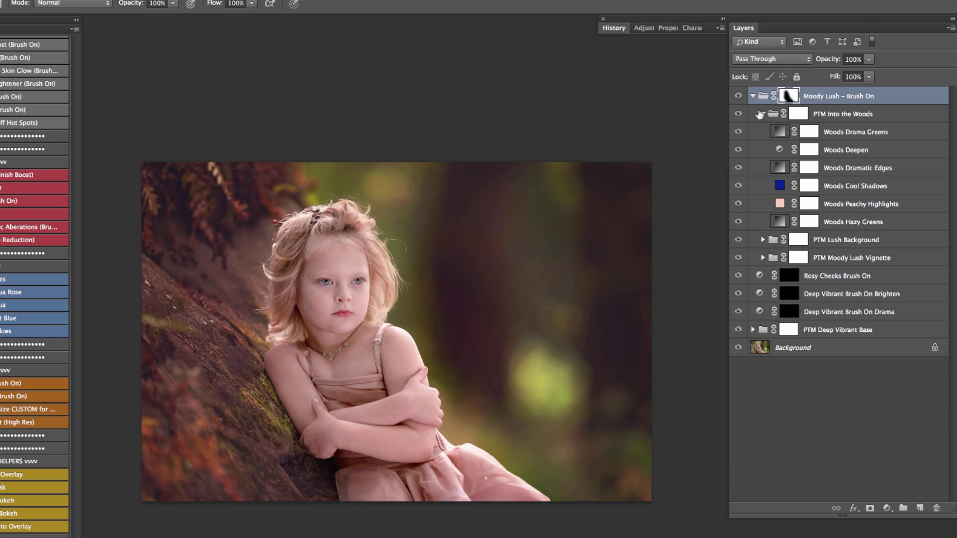
left_click(768, 114)
left_click(763, 114)
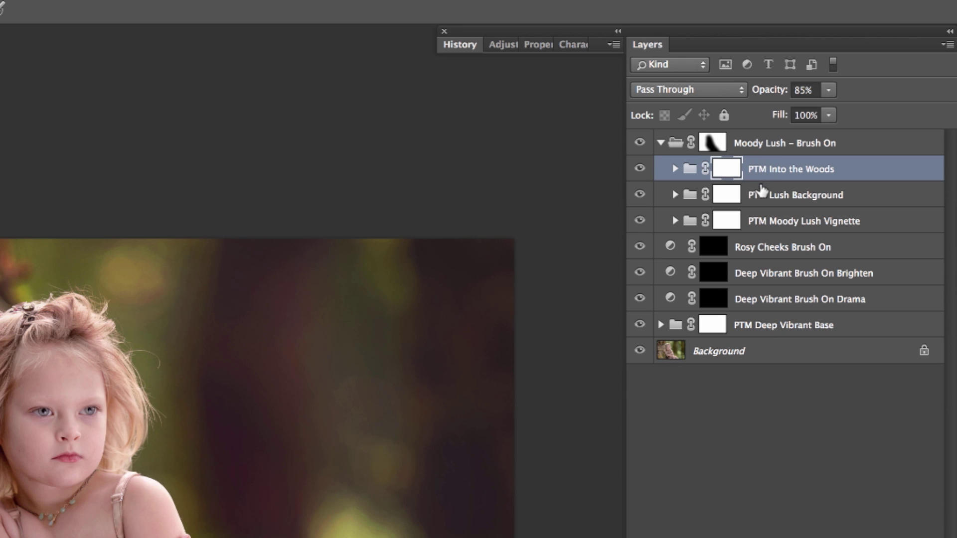
left_click(713, 149)
left_click(660, 143)
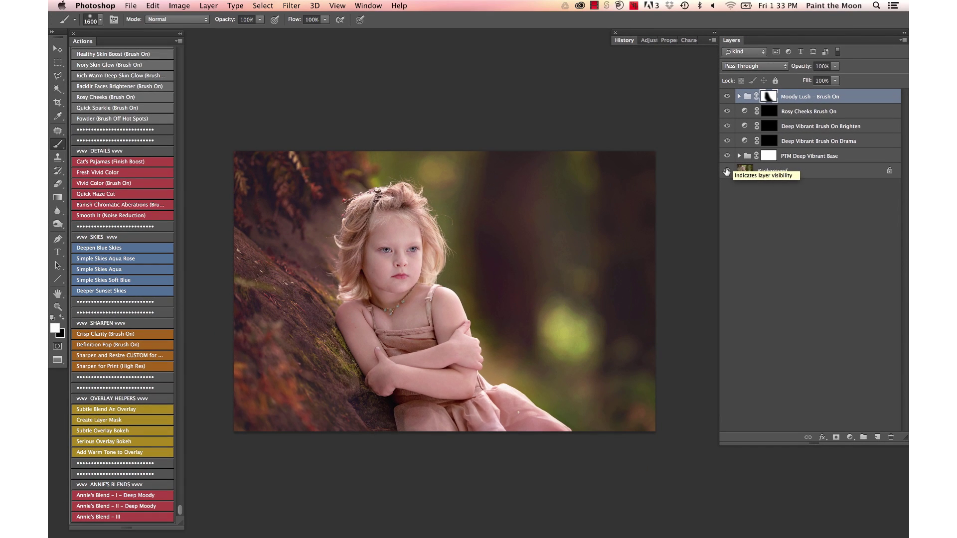
left_click(727, 172, "alt")
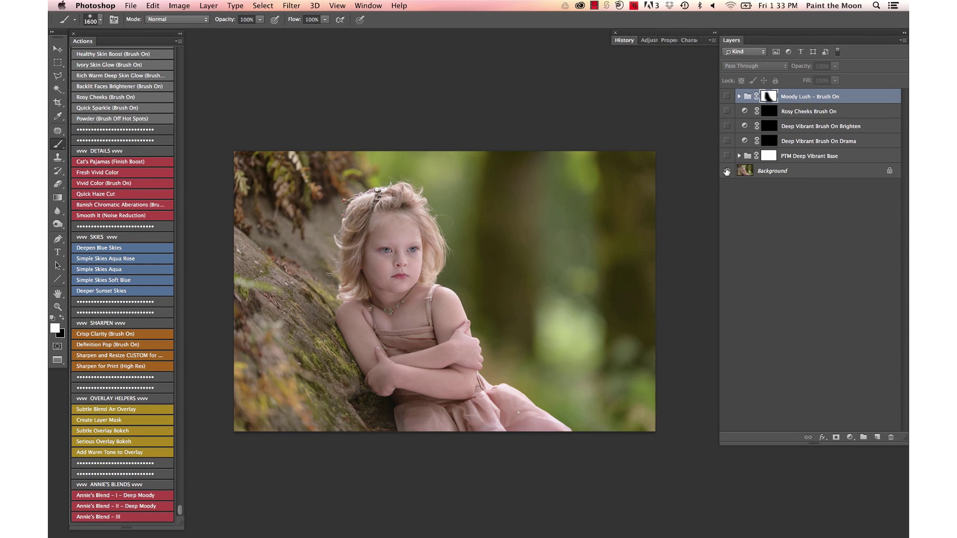
left_click(726, 172, "alt")
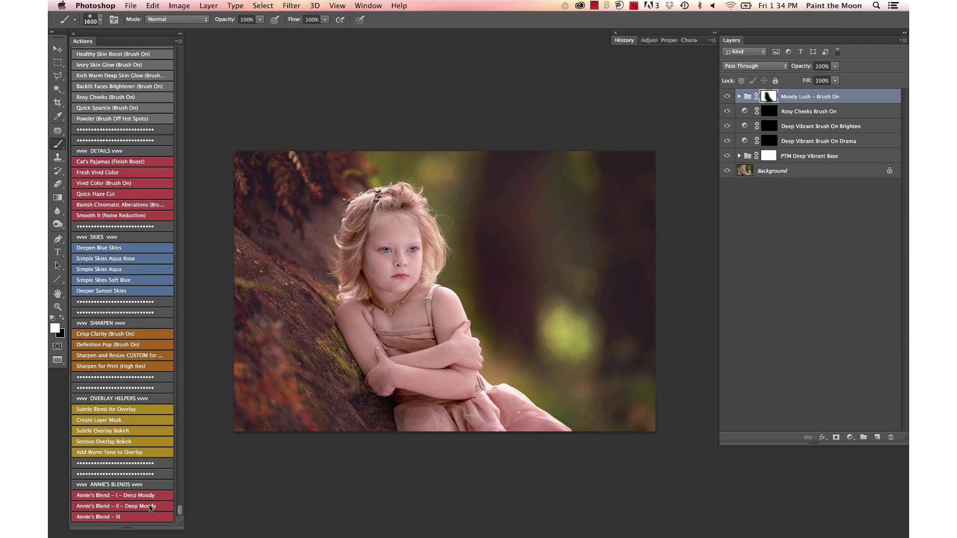
- Run the Soft Peach Skin Glow (Brush On) action and paint the effect over the girl's face
scroll(141, 399, "up", 5)
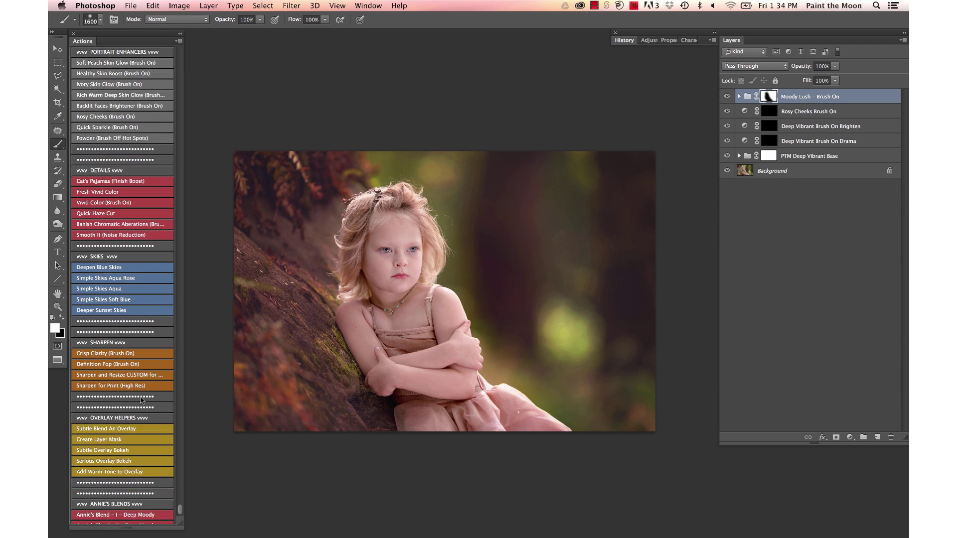
scroll(141, 399, "up", 1)
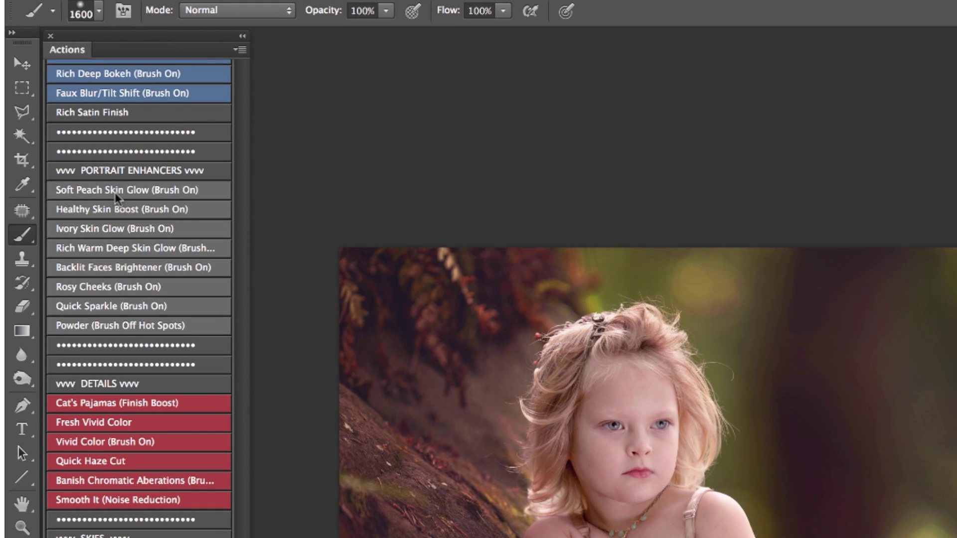
left_click(906, 341)
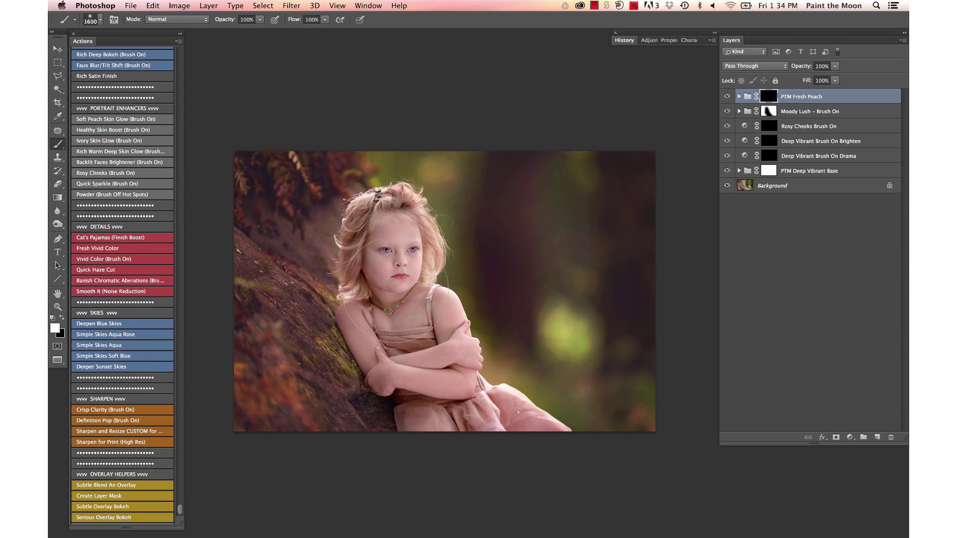
left_click_drag(388, 242, 404, 235)
- Set the PTM Fresh Peach group's opacity to 65% and deselect the layers
key("v")
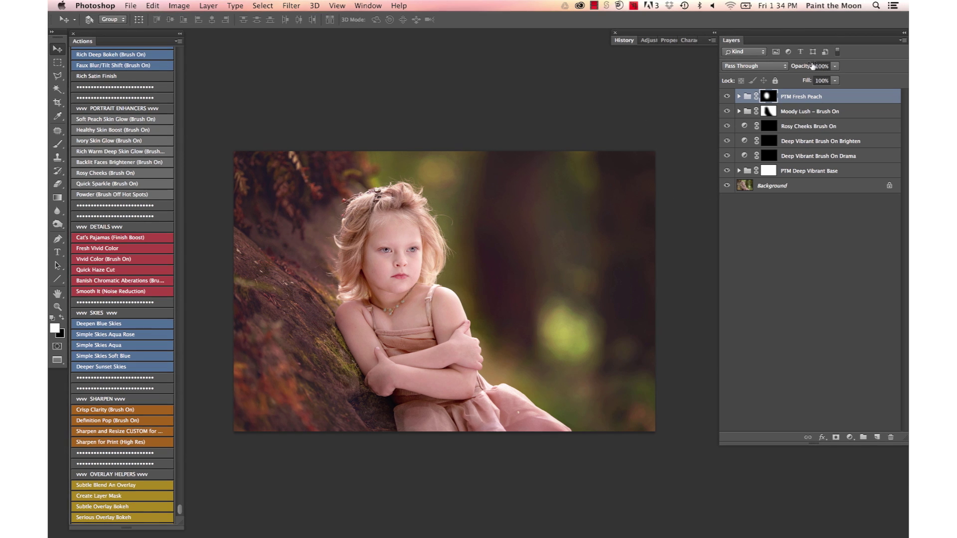
left_click_drag(806, 66, 794, 69)
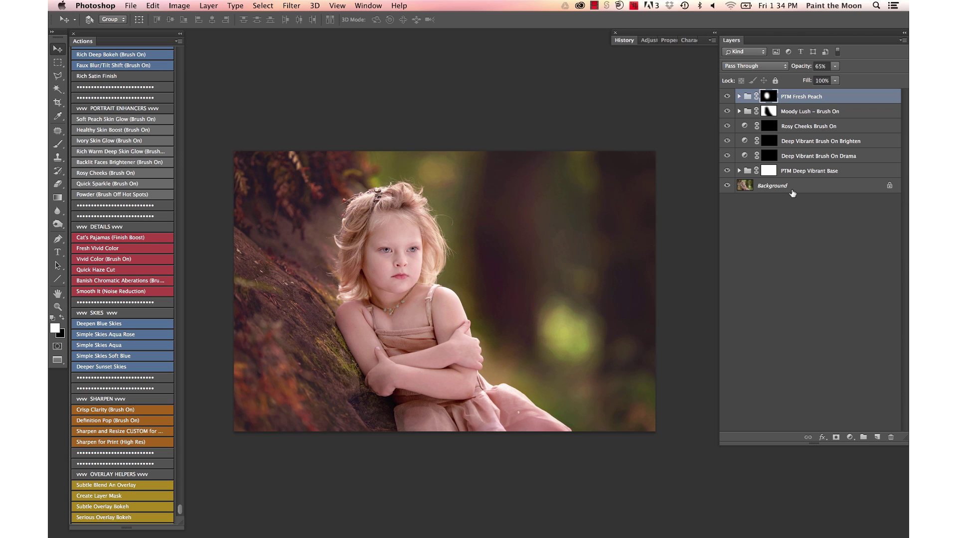
left_click(804, 242)
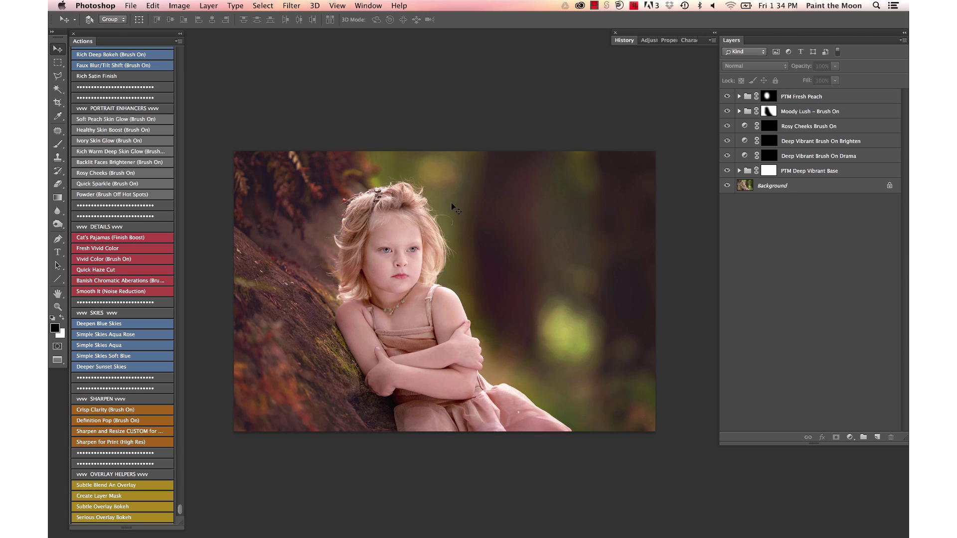
- Copy the Center Beams – Screen.jpg overlay from the Reverie Overlays folder into the portrait as a new layer with Screen blend mode
key("super")
key("super+o")
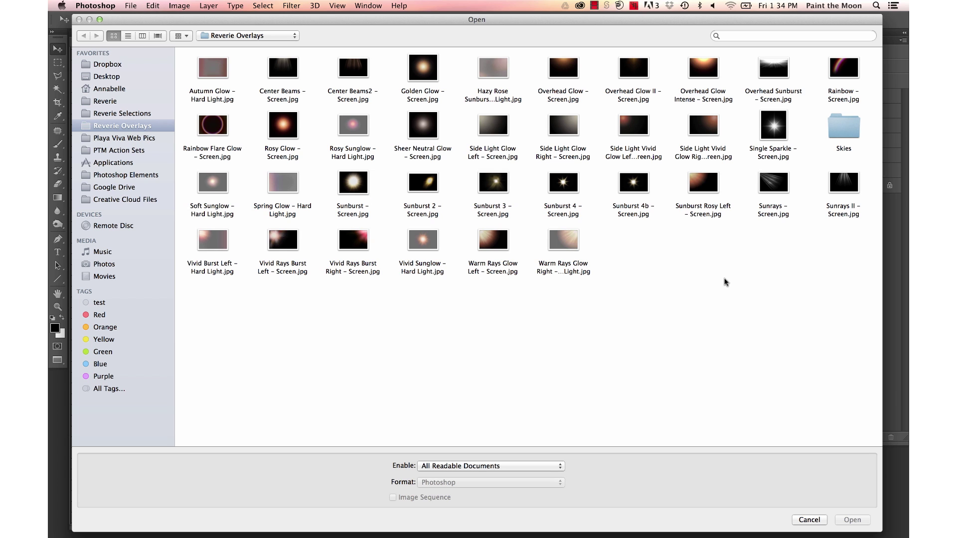
double_click(288, 70)
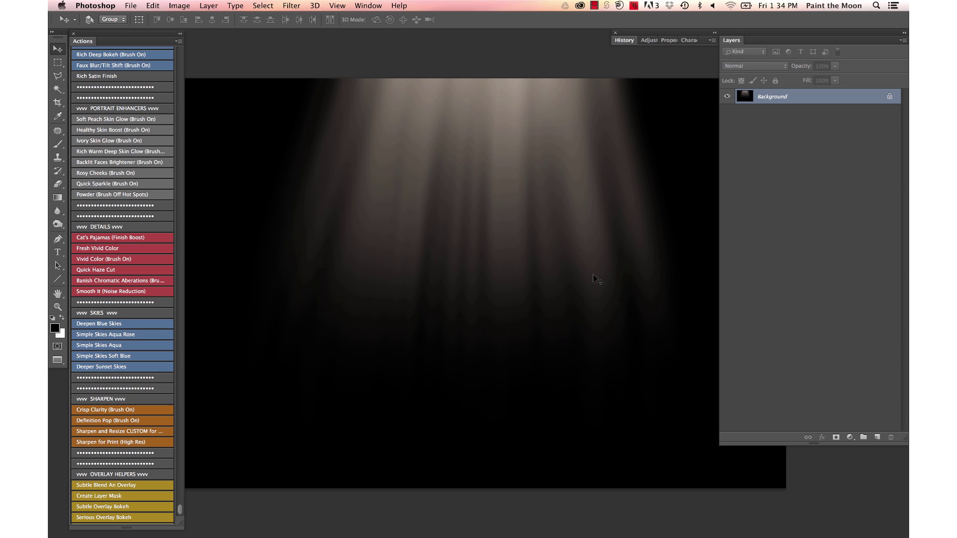
key("super+a")
key("super+w")
key("super+v")
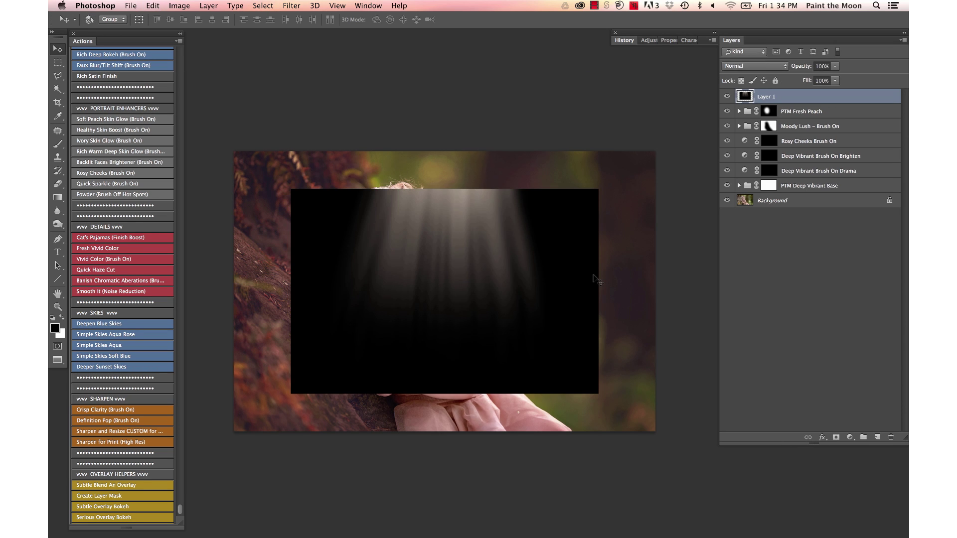
left_click(733, 67)
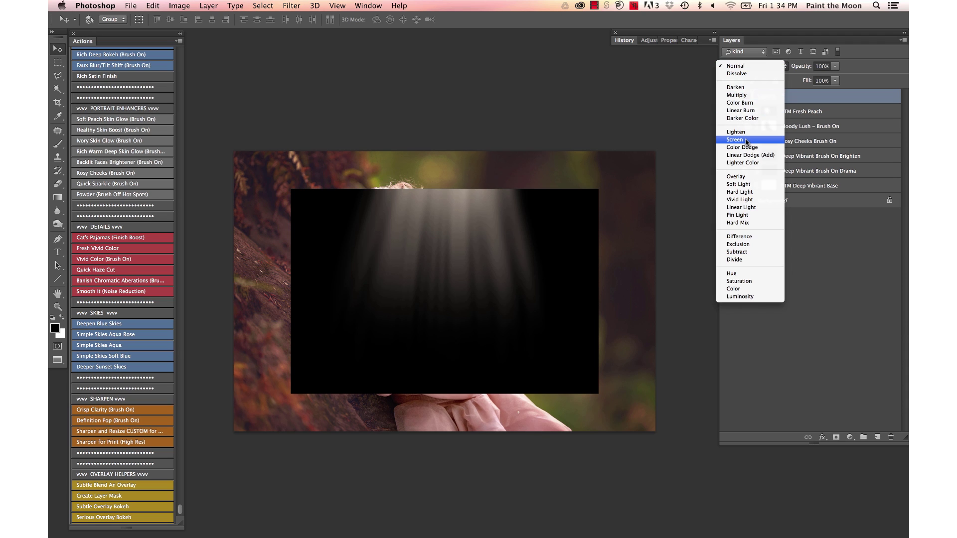
left_click(775, 140)
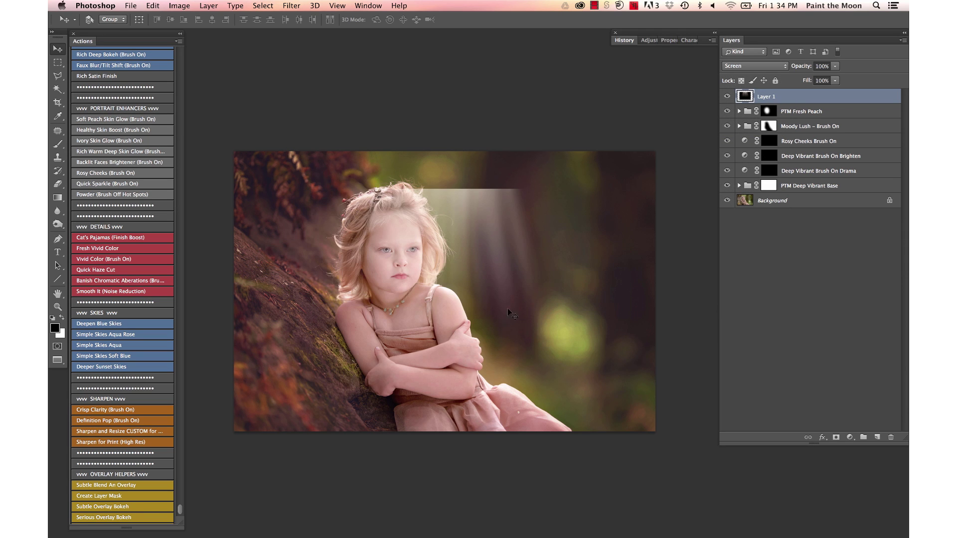
- Move the light-beams overlay up over the portrait and stretch it wider and to about 205% height
left_click_drag(508, 308, 501, 253)
key("ctrl+t")
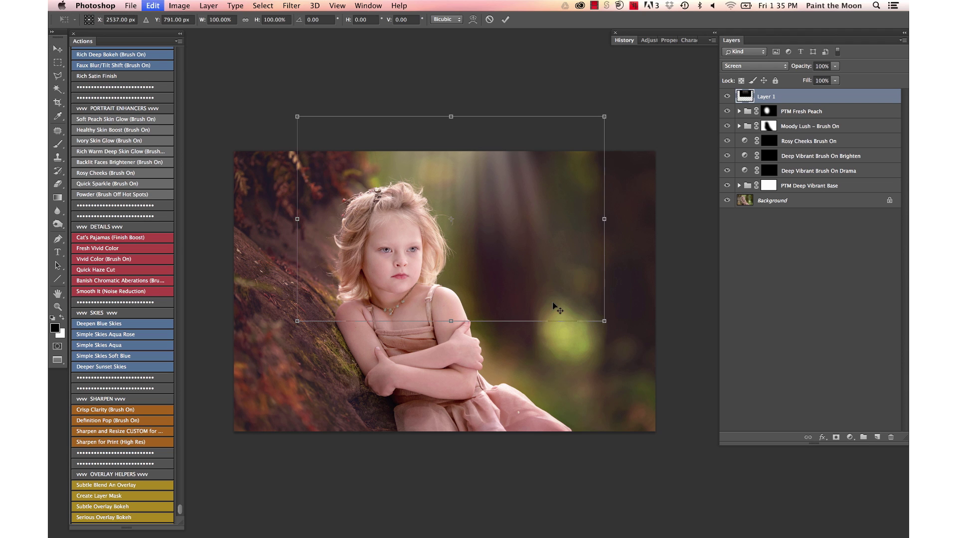
left_click_drag(452, 321, 454, 535)
left_click_drag(512, 374, 512, 316)
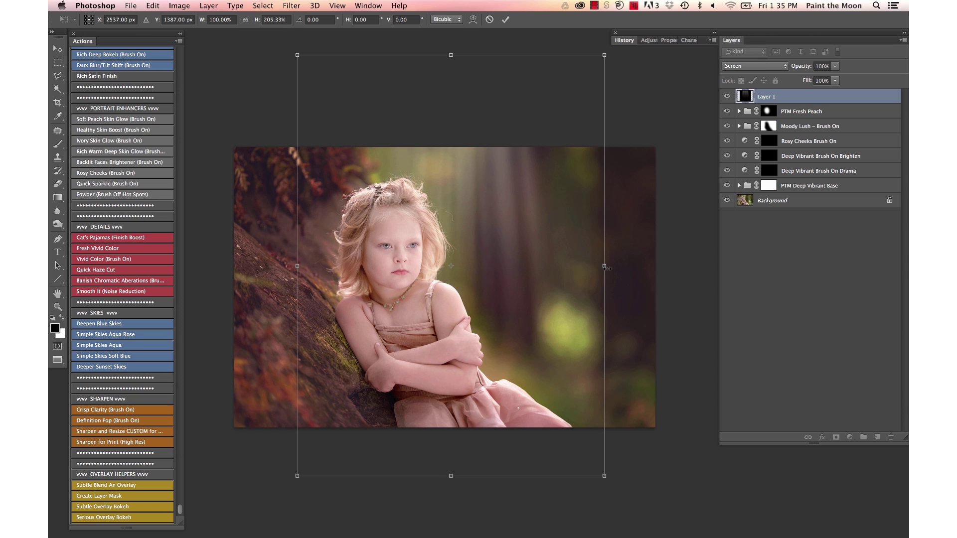
left_click_drag(604, 265, 582, 255)
key("Return")
- Narrow the light-beams overlay to about 88% width from its outer edge
key("ctrl+t")
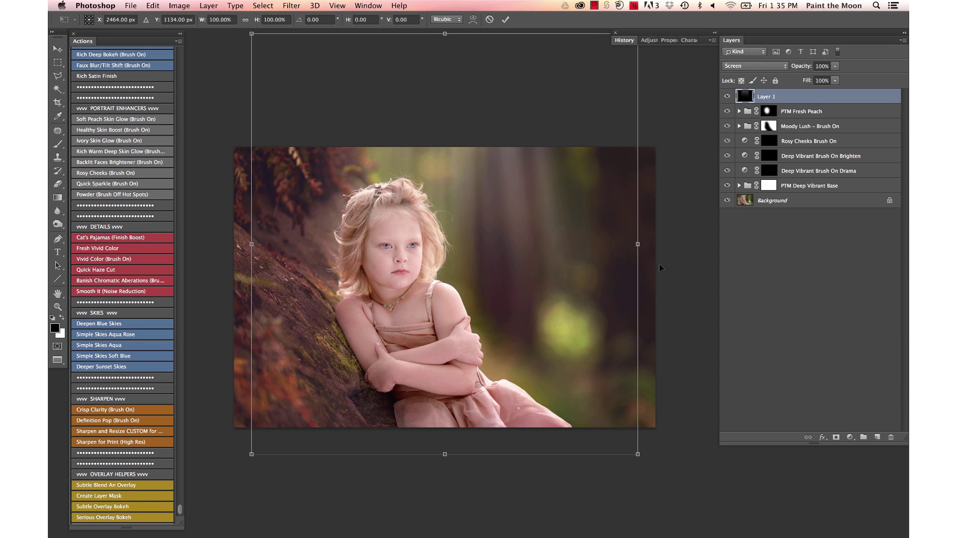
left_click_drag(640, 250, 592, 246)
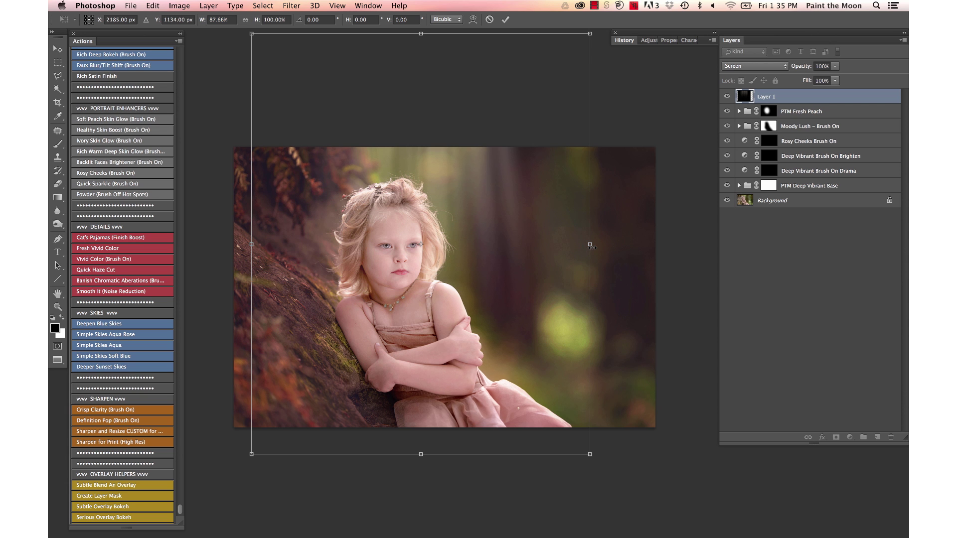
key("Return")
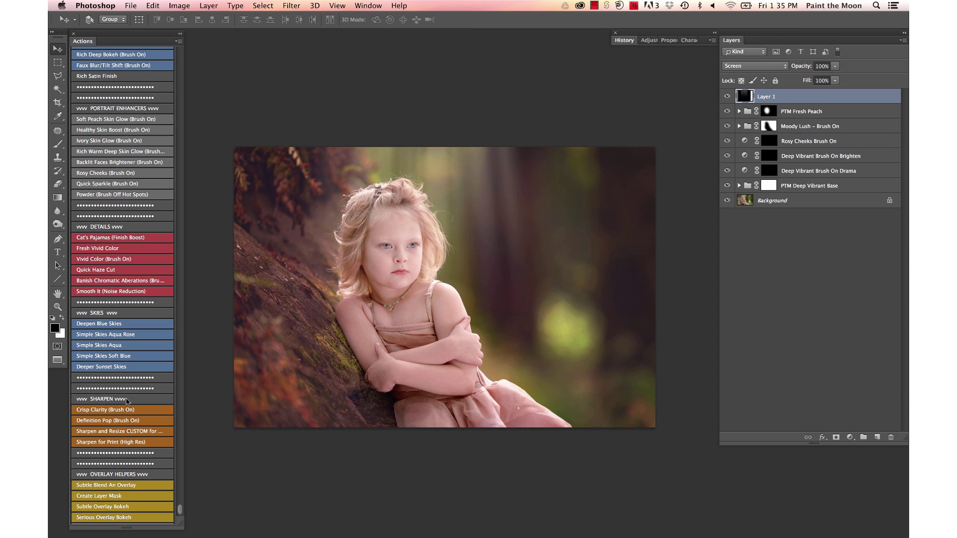
- Run the Add Warm Tone to Overlay action on the light-beams layer
scroll(127, 474, "down", 5)
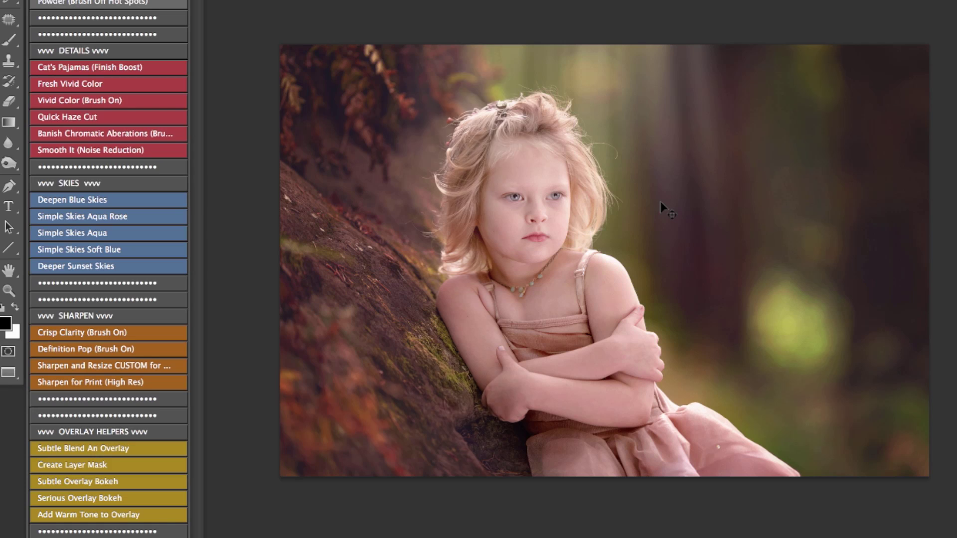
left_click(130, 519)
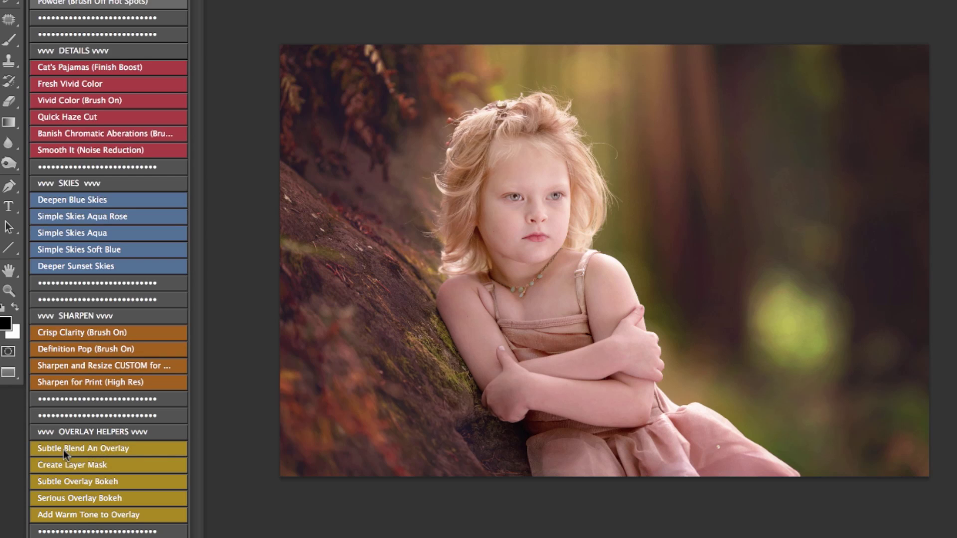
- Run the Subtle Blend An Overlay action on the light-beams layer and compare the portrait with that layer hidden and shown
left_click(136, 451)
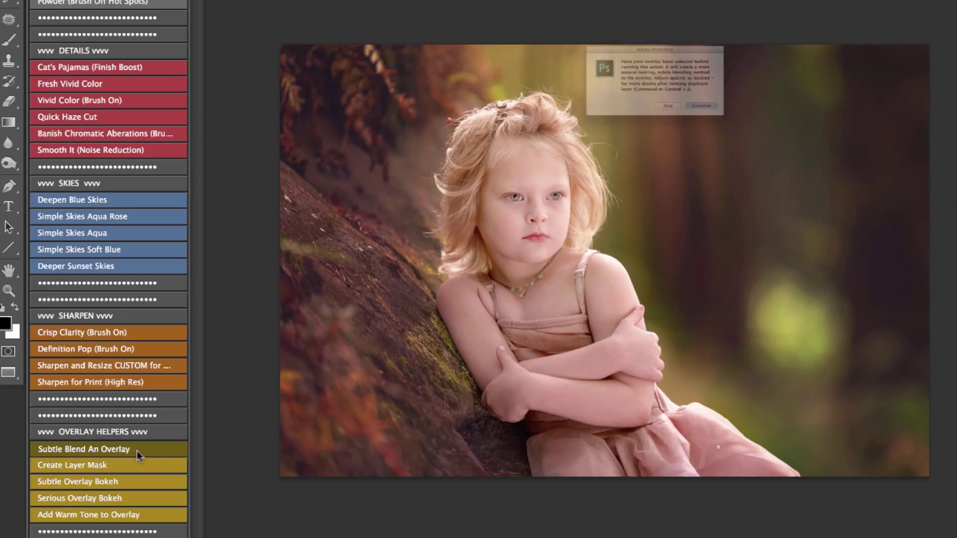
left_click(739, 140)
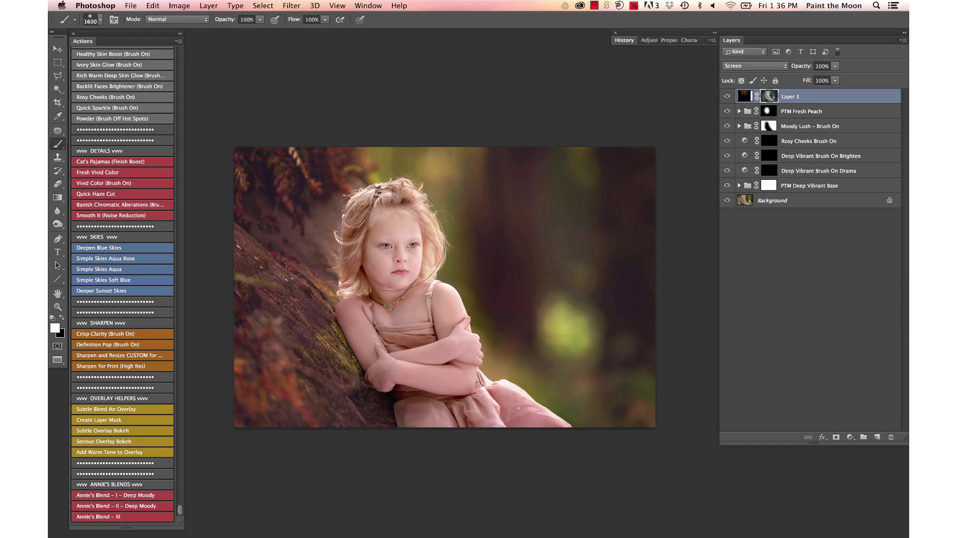
key("x")
key("v")
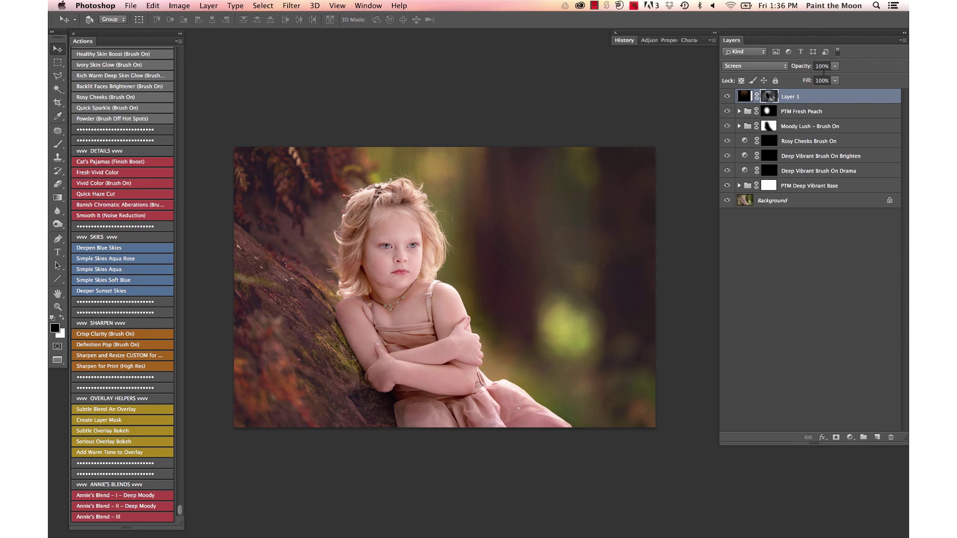
left_click(727, 97)
left_click(727, 97)
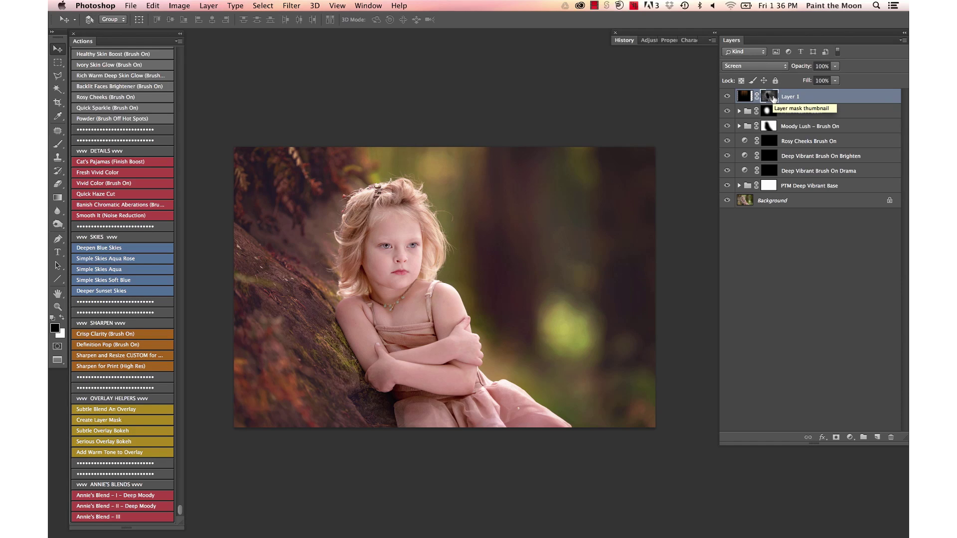
- Duplicate the blended light-beams layer to strengthen the effect, and compare the finished edit with the original Background image
key("super+j")
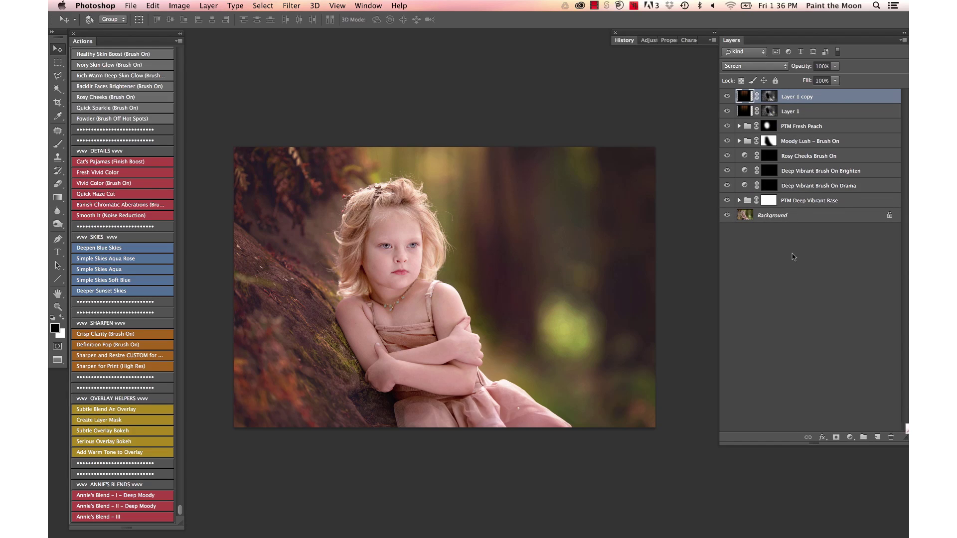
left_click(727, 98)
left_click(726, 98)
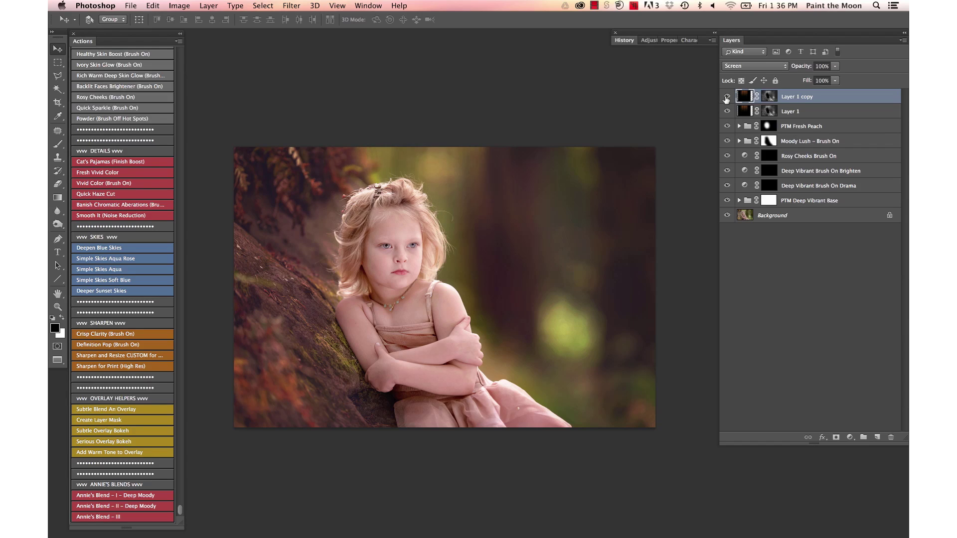
left_click(727, 216, "alt")
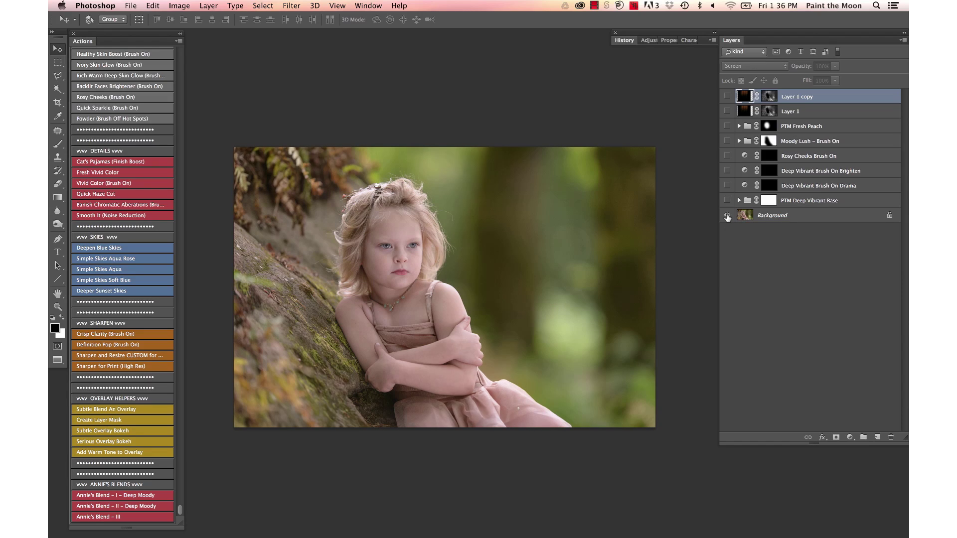
left_click(727, 217, "alt")
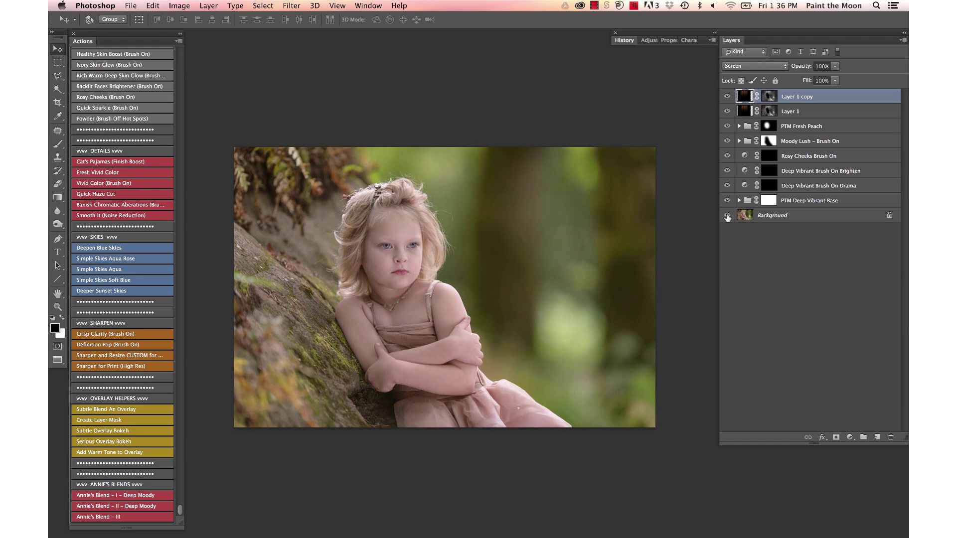